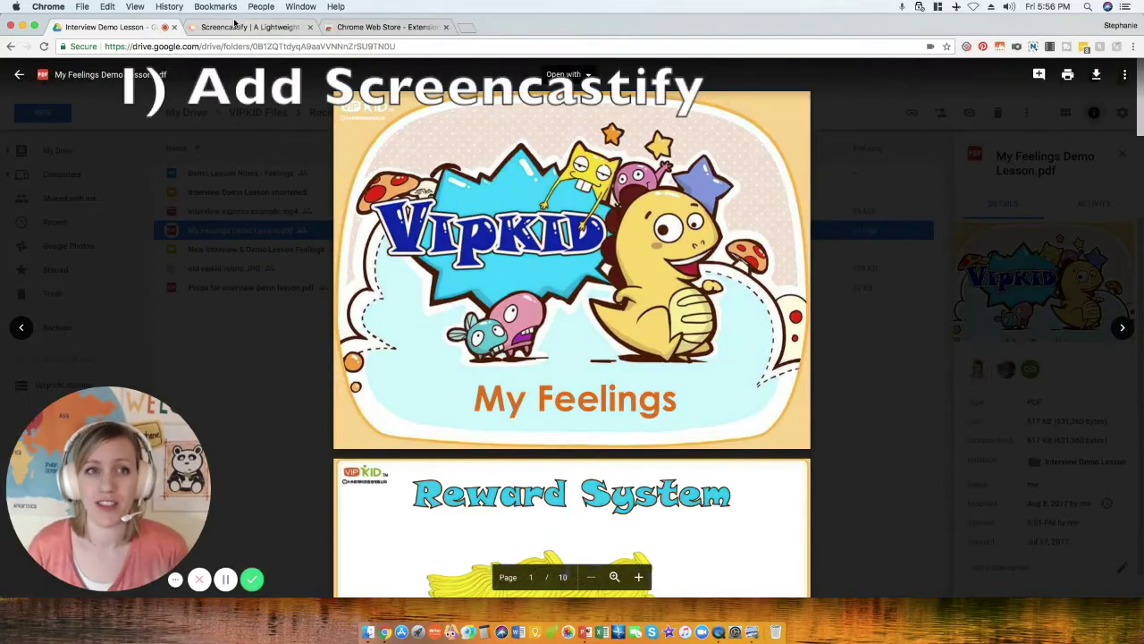
- Switch from the Screencastify website tab to the Chrome Web Store extensions page
left_click(254, 27)
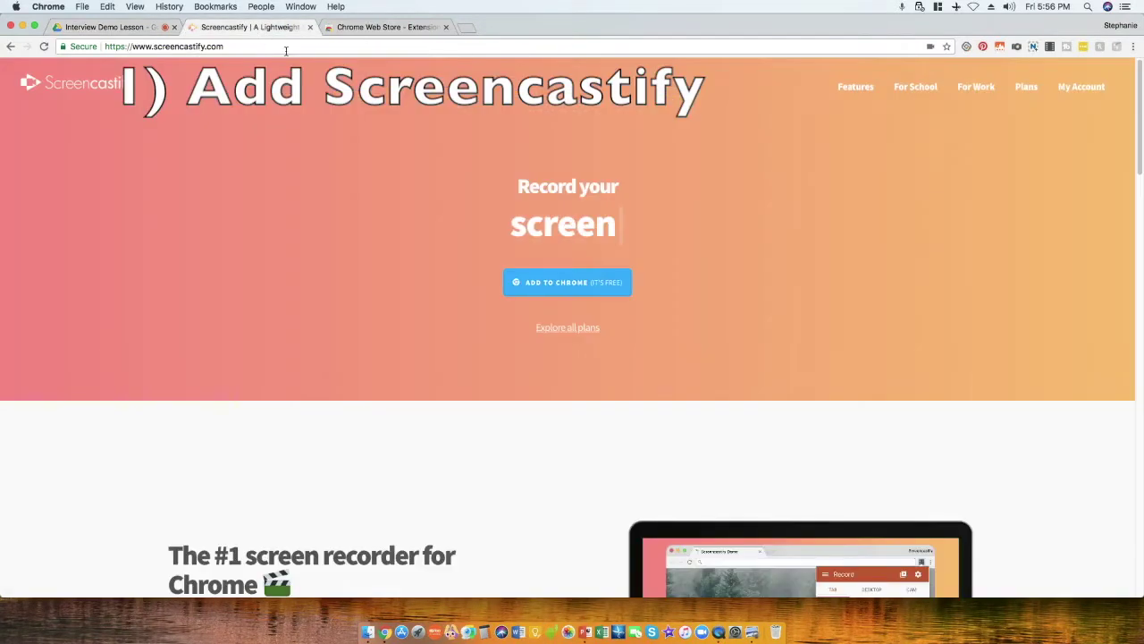
left_click(397, 29)
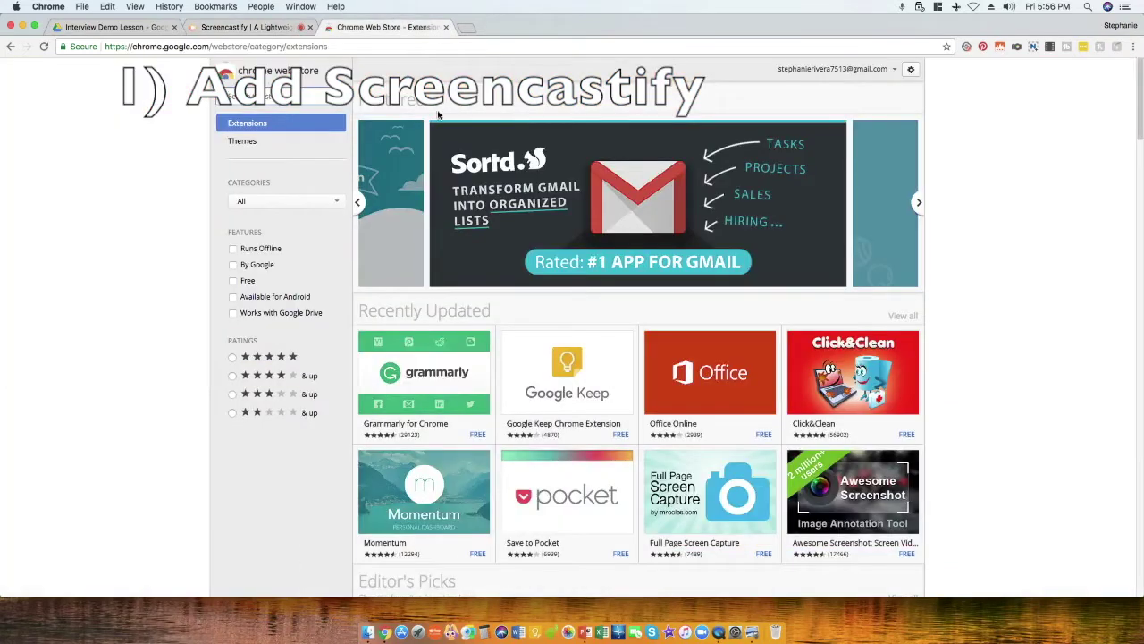
- Search the Chrome Web Store for 'screencastify' and open the extension's details page
type("sc")
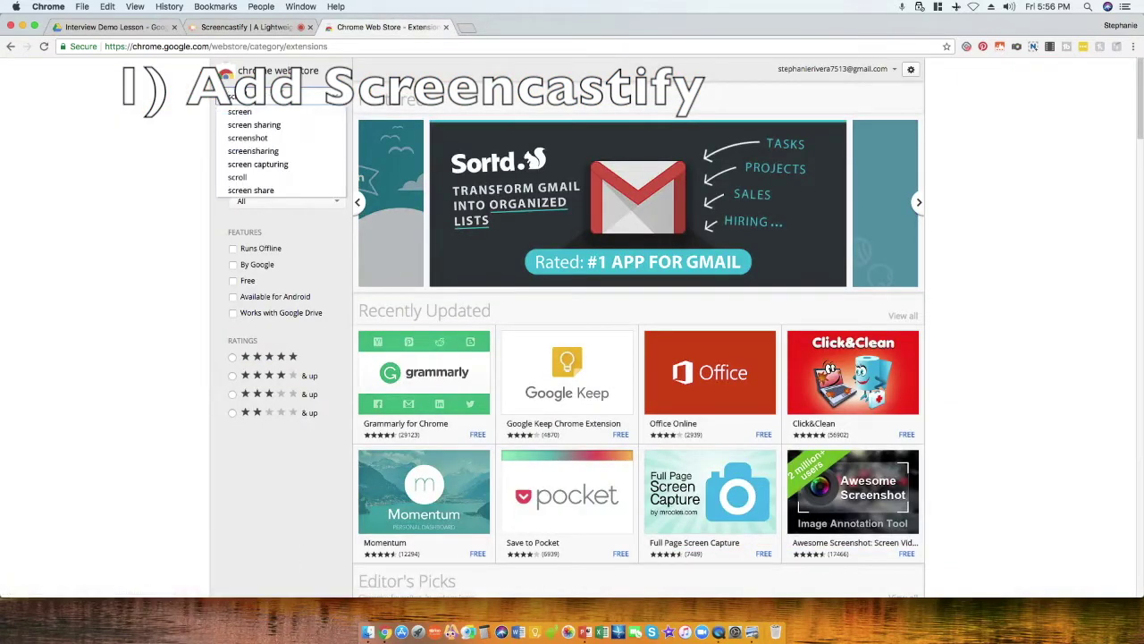
type("reencastify")
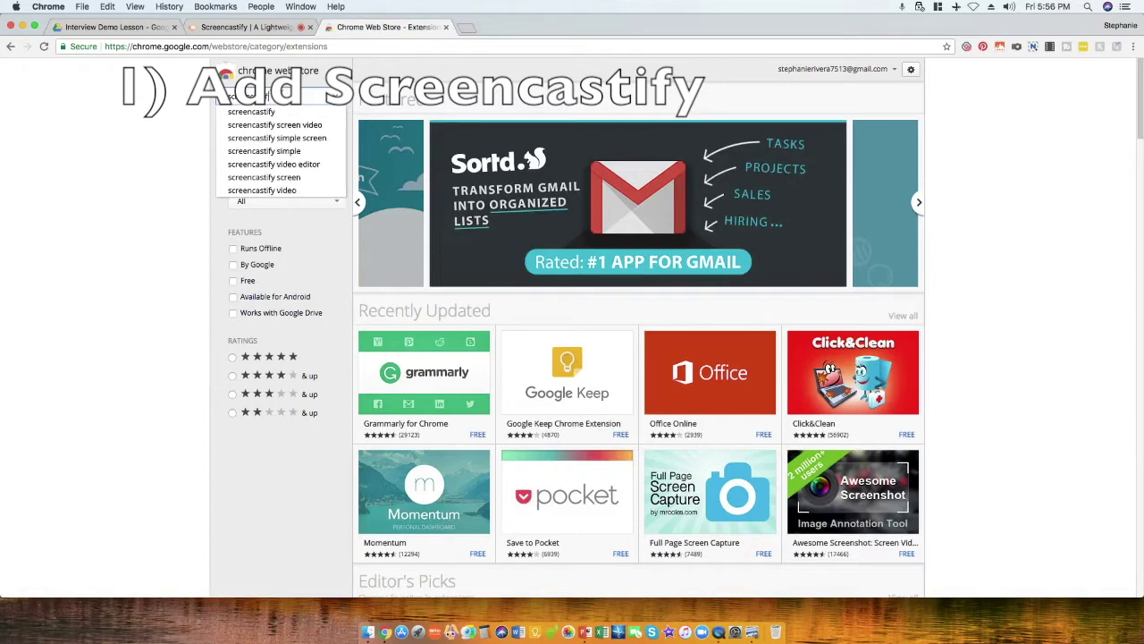
key("Return")
left_click(460, 137)
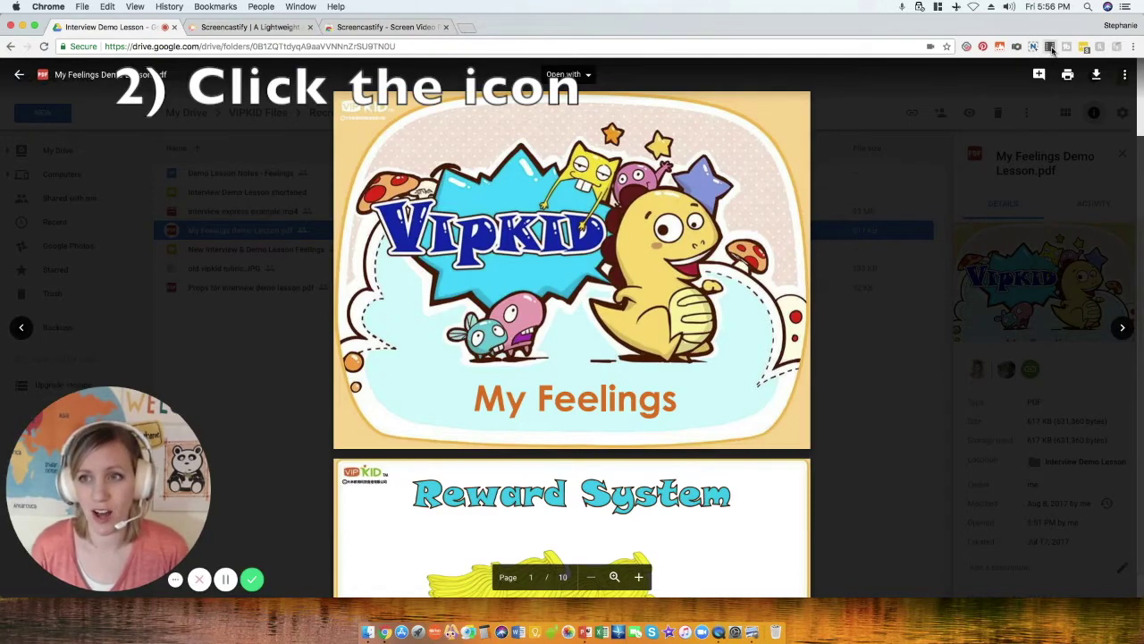
- Start a tab recording with microphone and the HD Pro Webcam C920 embedded
left_click(1050, 46)
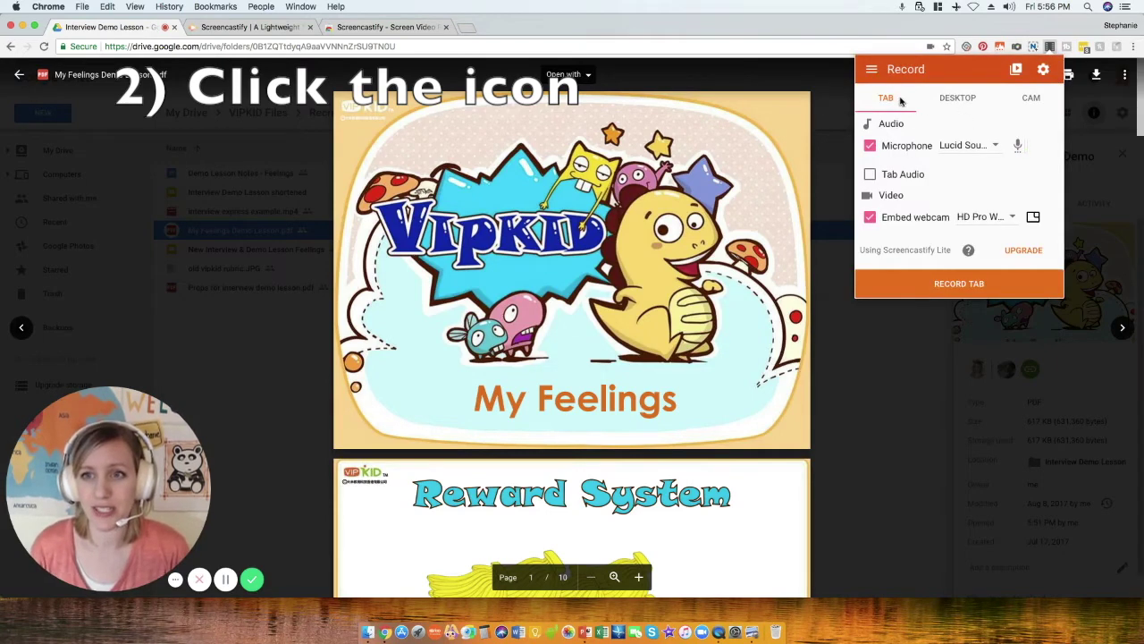
left_click(890, 101)
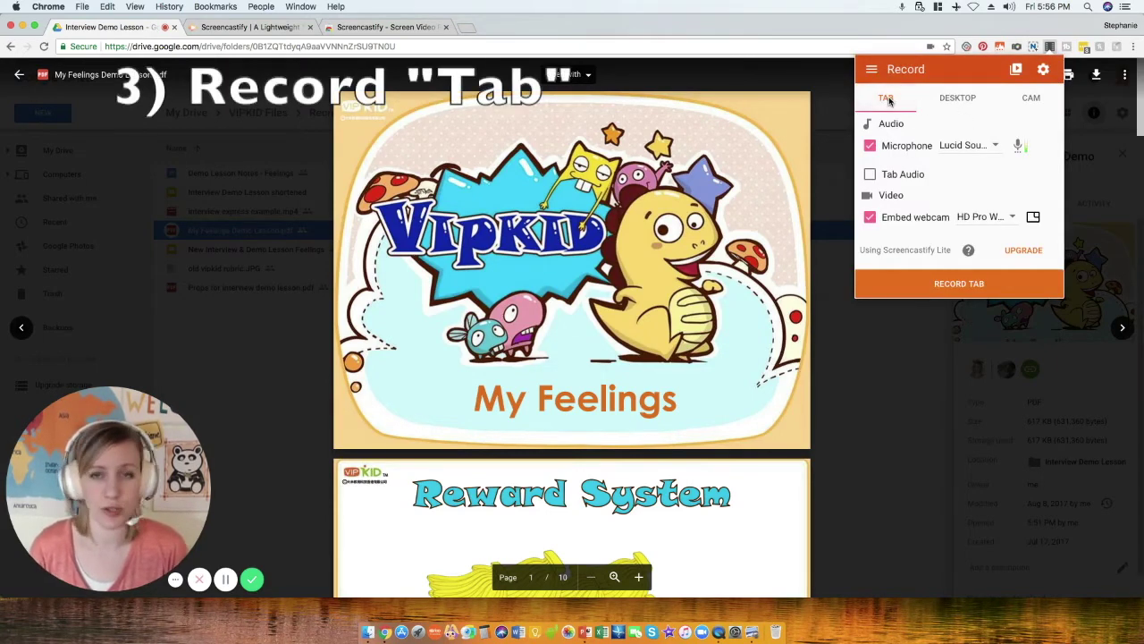
left_click(966, 146)
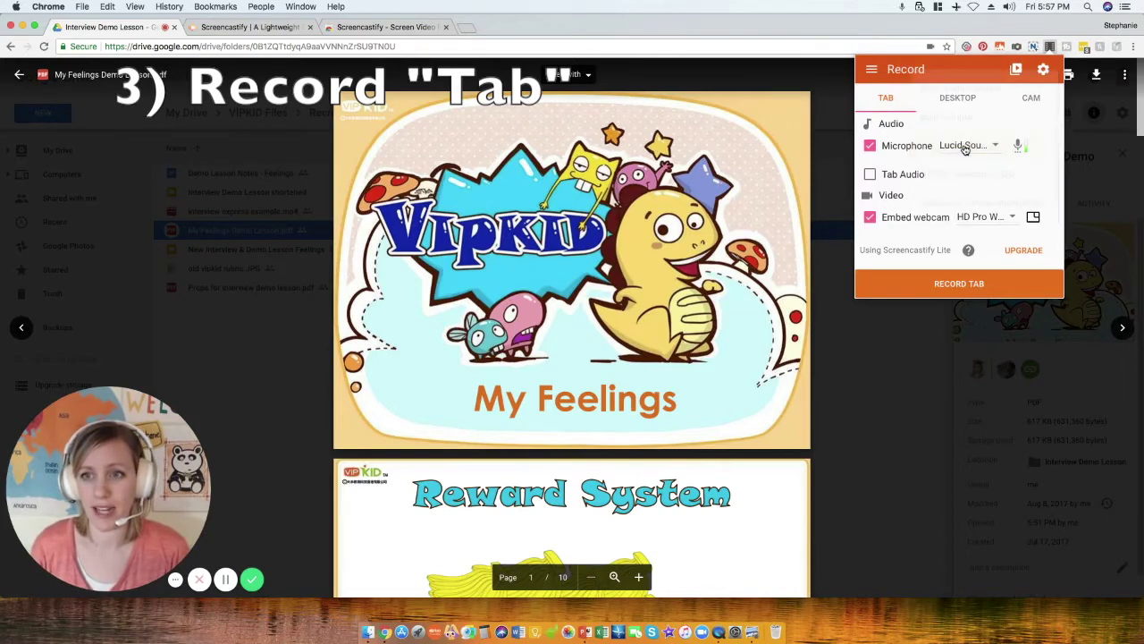
left_click(977, 220)
left_click(921, 230)
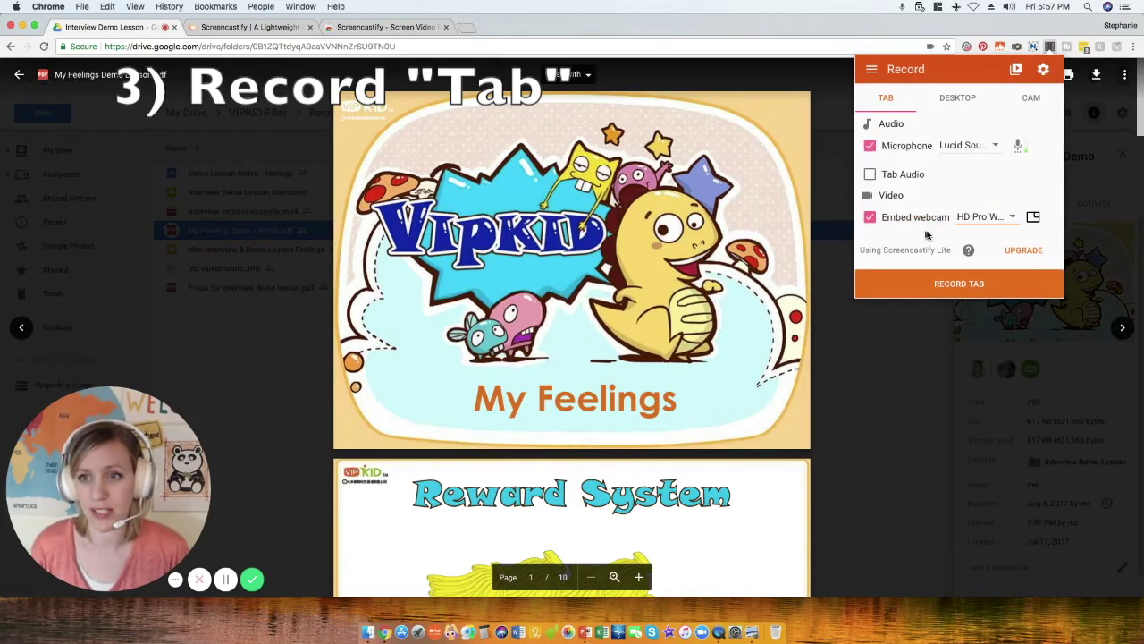
left_click(963, 284)
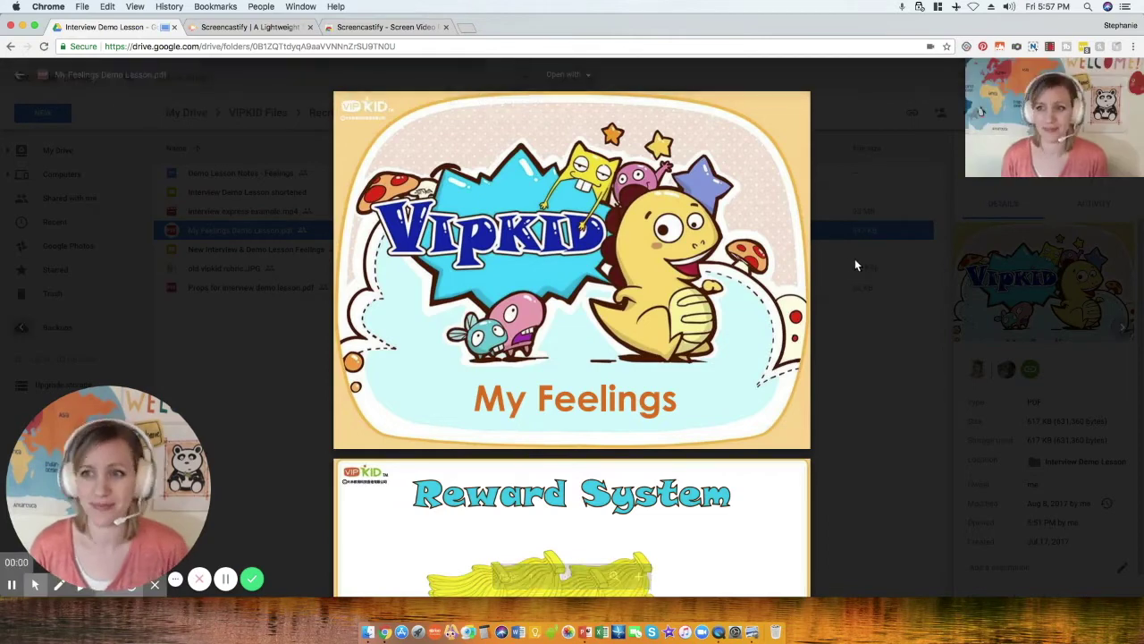
- Reposition the webcam overlay beside the slide, keep it unmirrored, and enlarge it
left_click_drag(1040, 171, 934, 558)
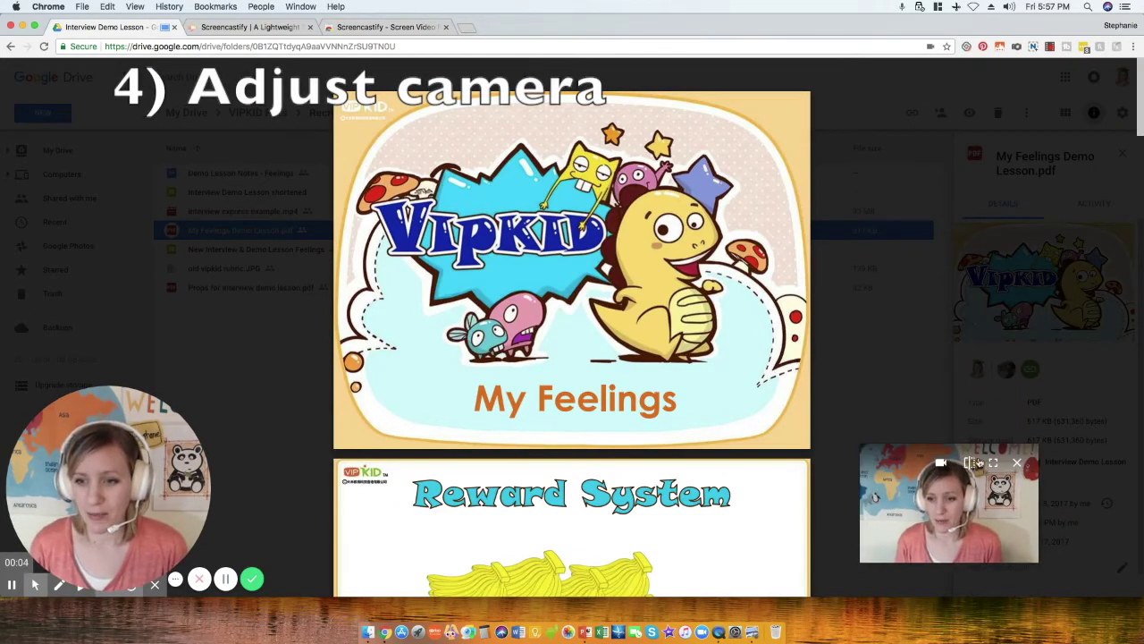
left_click(973, 462)
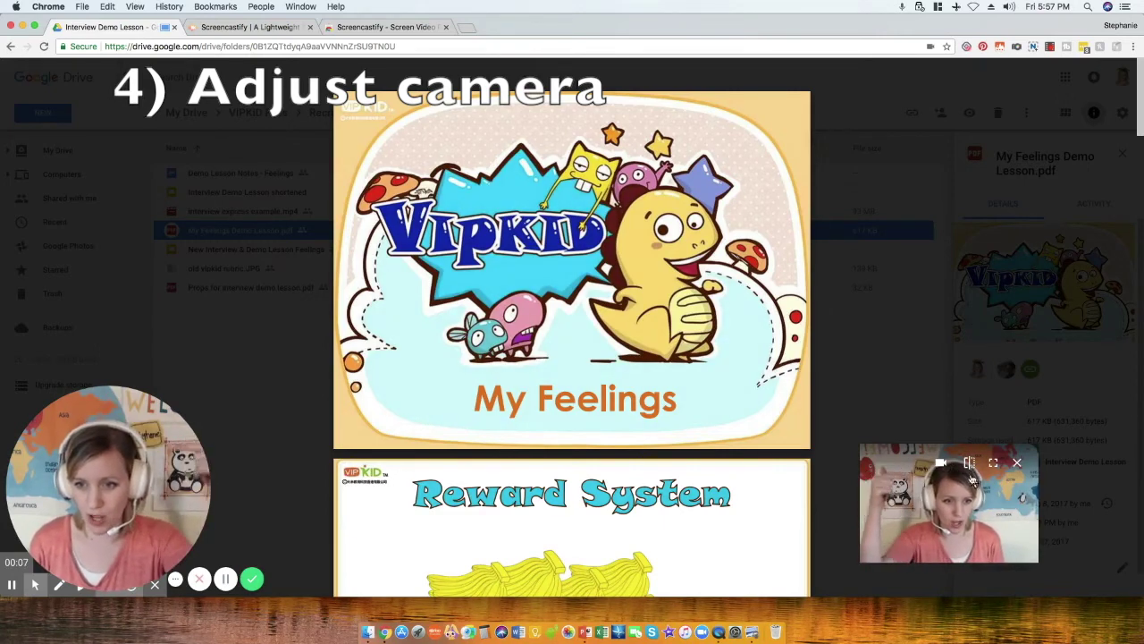
left_click(970, 463)
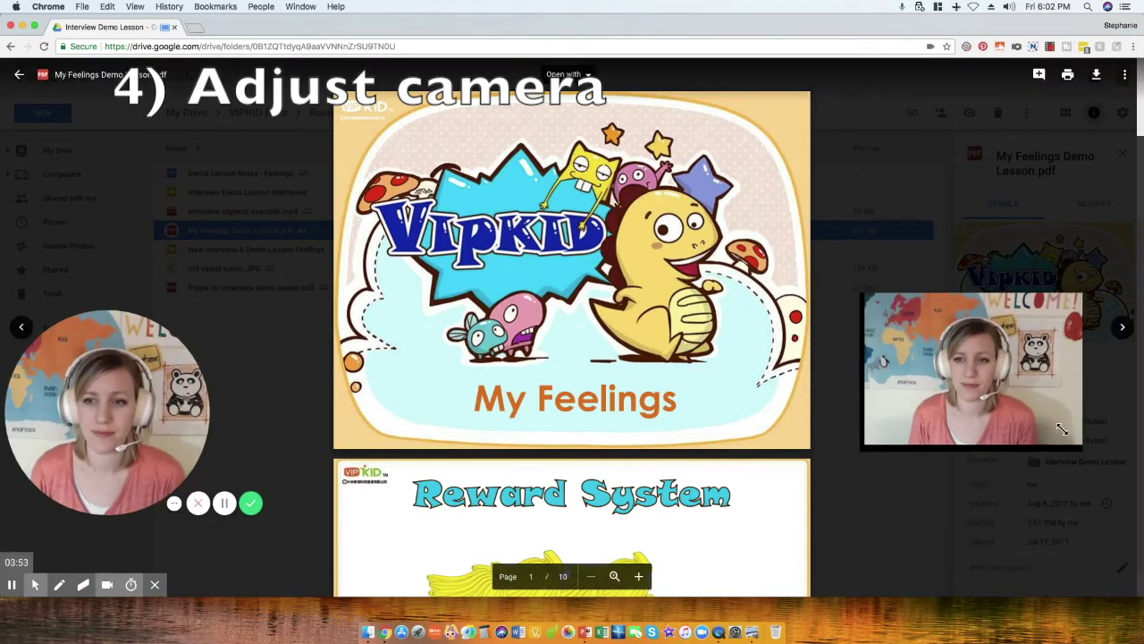
left_click_drag(960, 359, 905, 287)
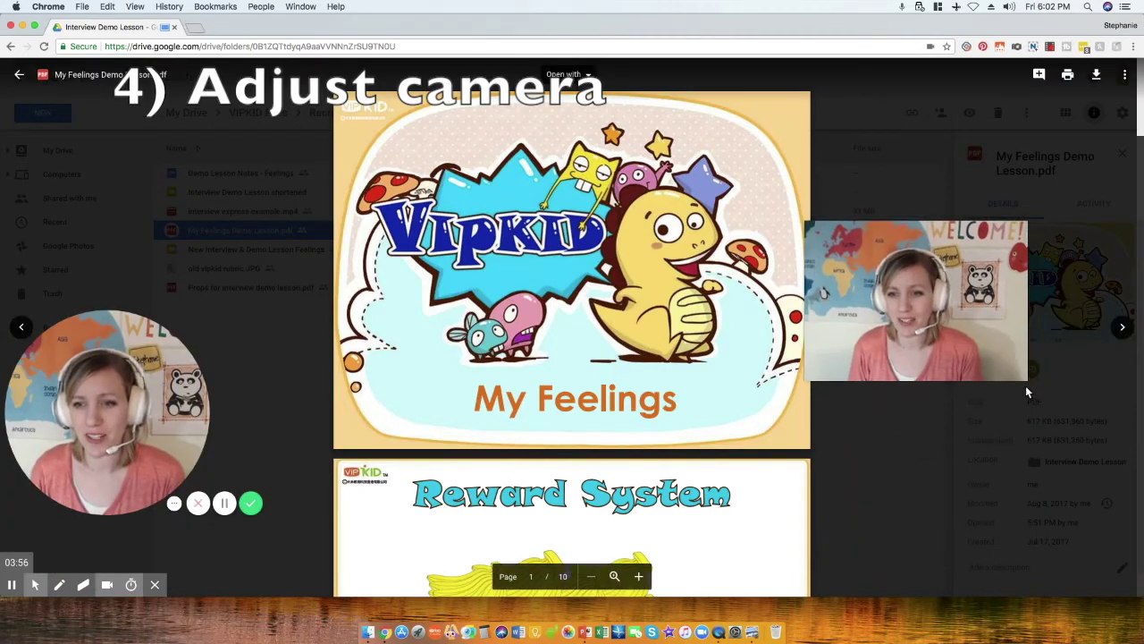
left_click_drag(1024, 379, 1137, 524)
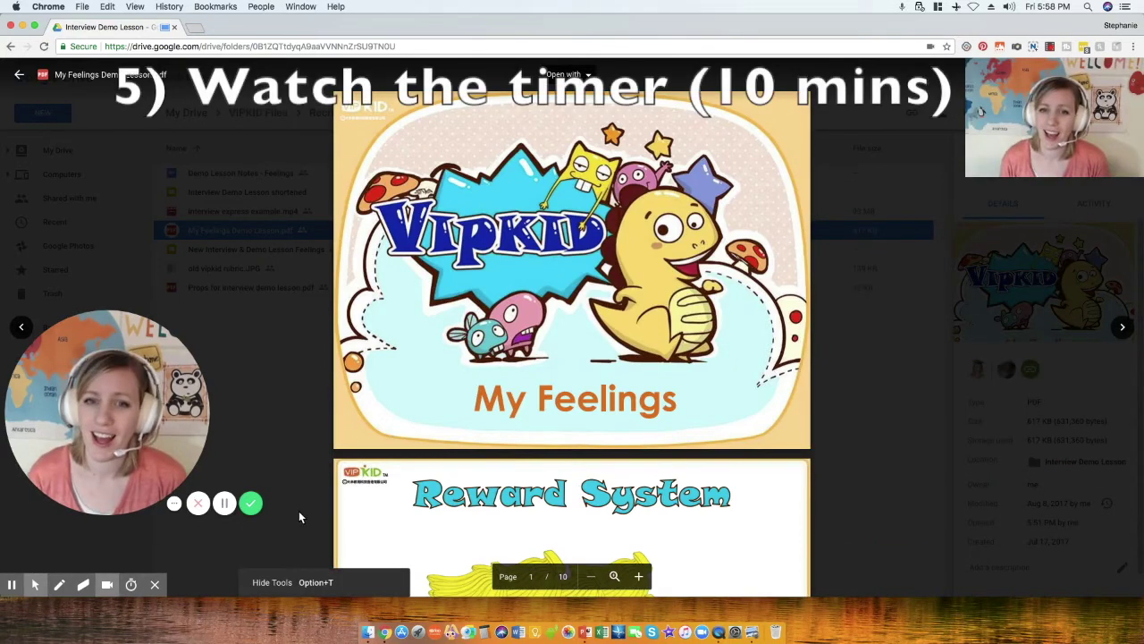
mouse_move(131, 585)
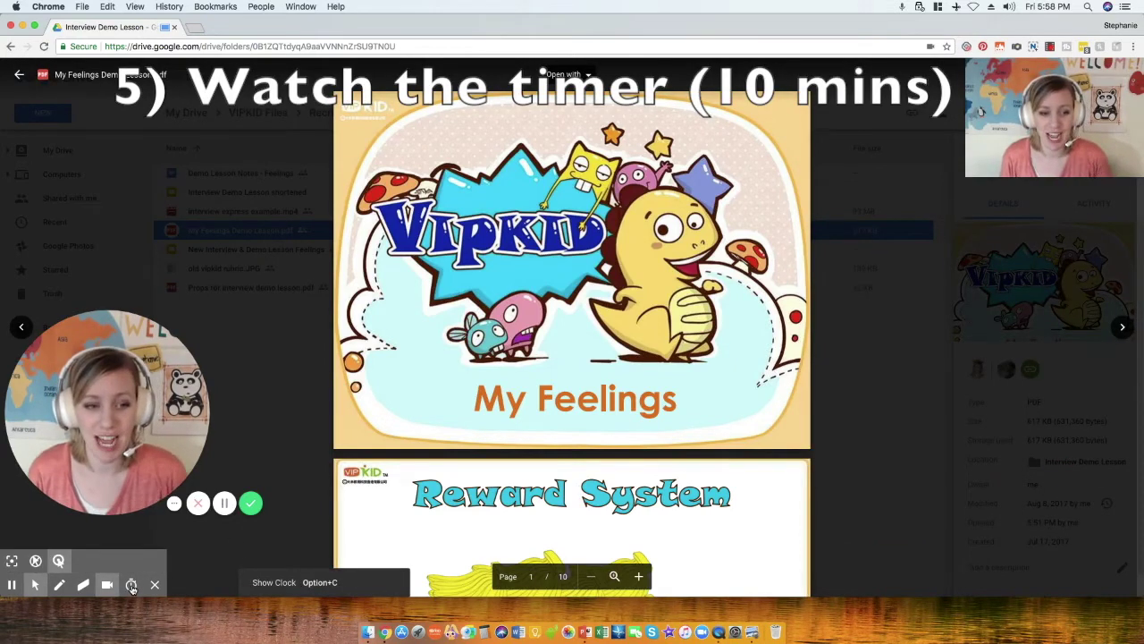
- Show the elapsed-time clock and scroll through the lesson PDF pages while recording
left_click(132, 585)
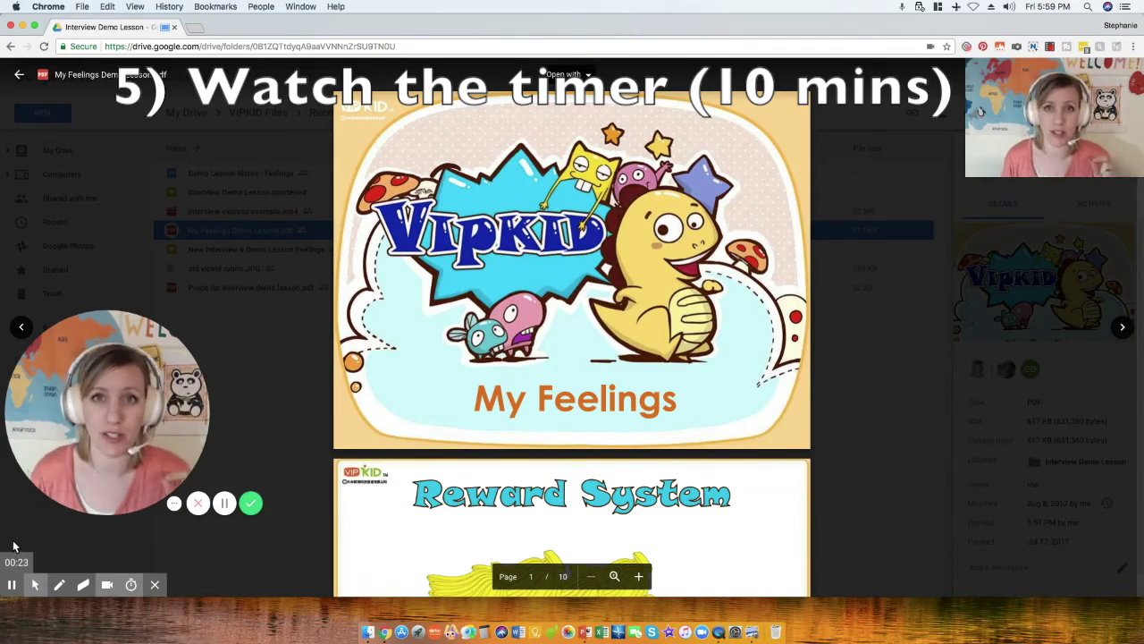
scroll(462, 465, "down", 20)
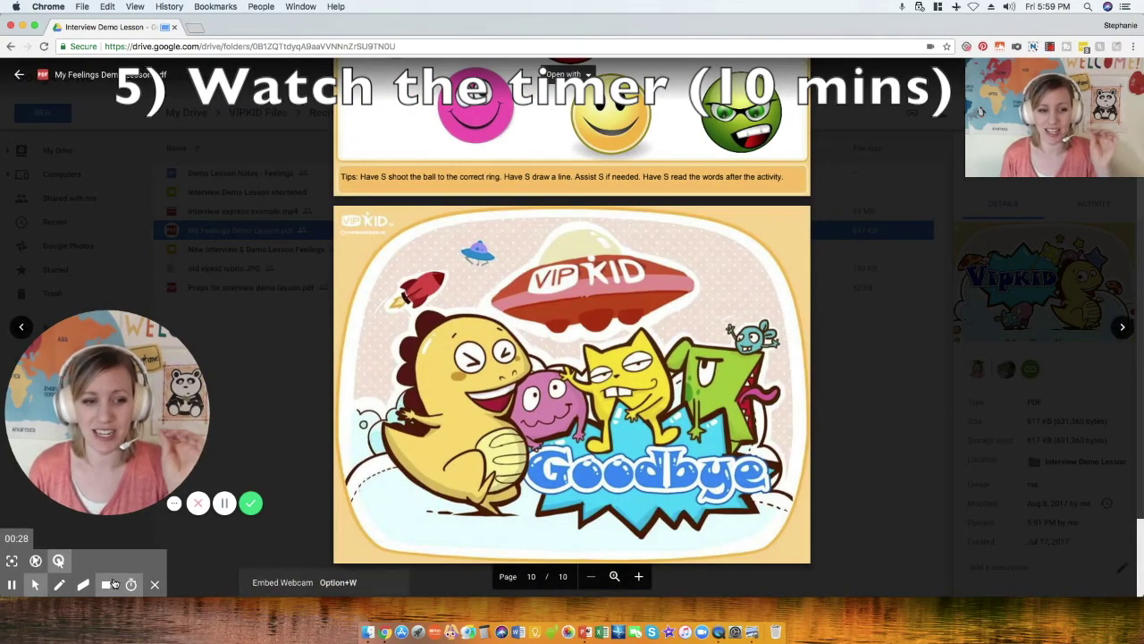
left_click(59, 587)
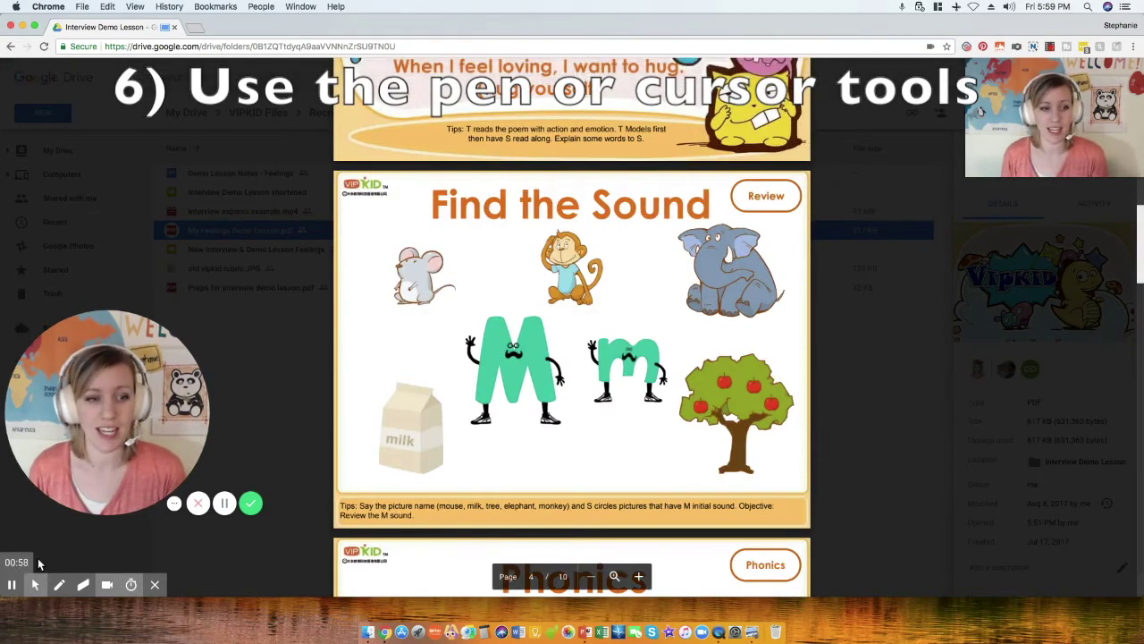
- Circle the mouse picture in red with the pen, then highlight a click with the pointer
left_click(59, 587)
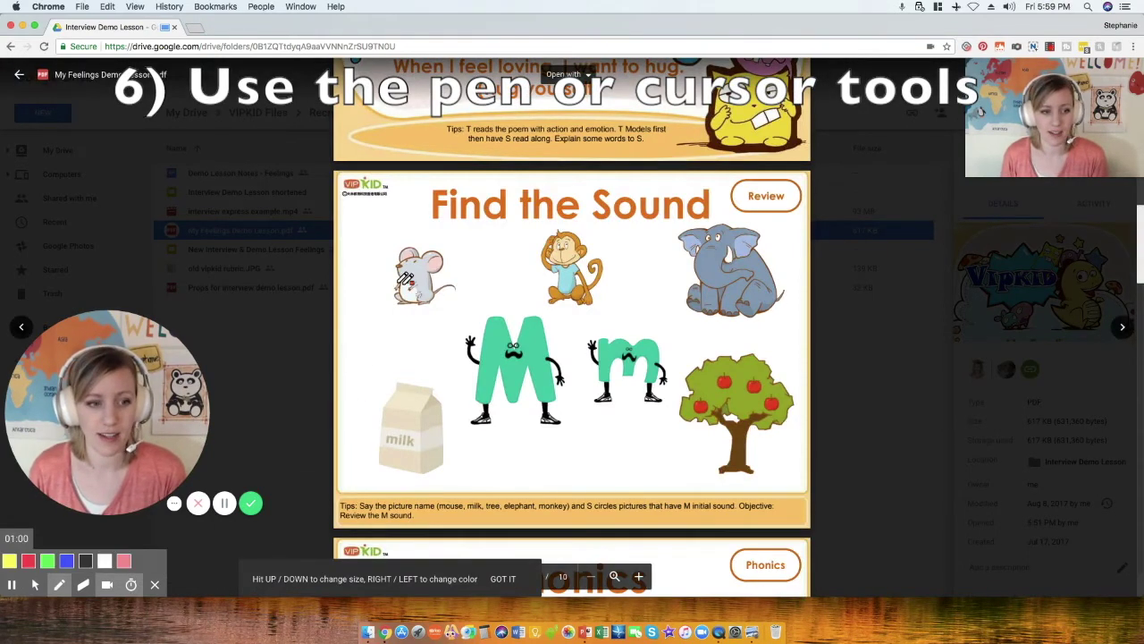
left_click_drag(375, 239, 384, 230)
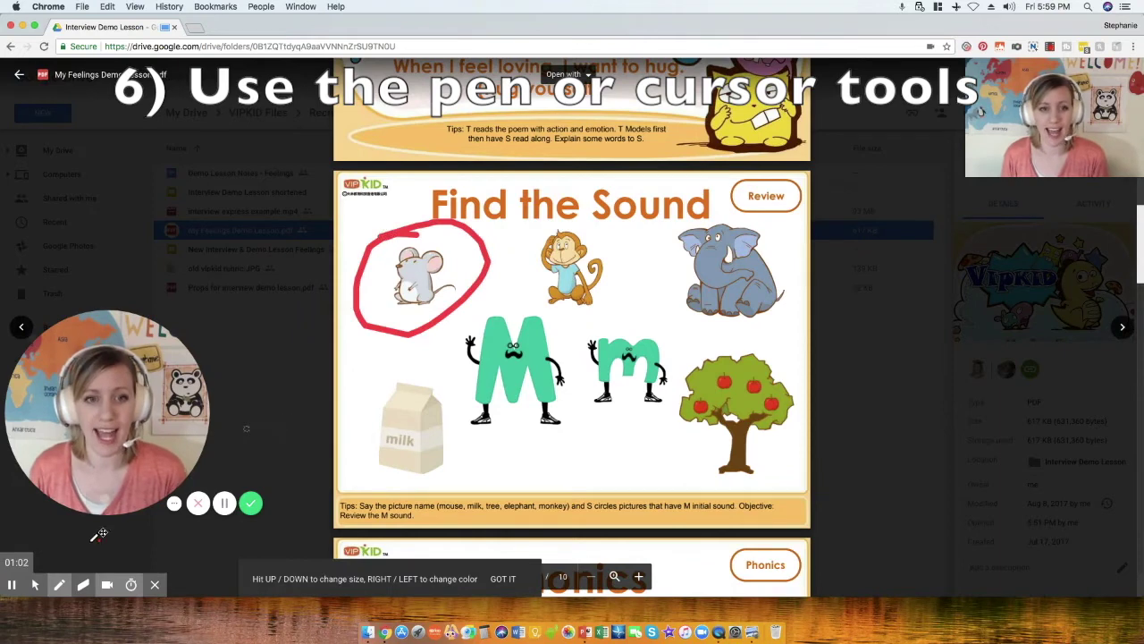
left_click(36, 585)
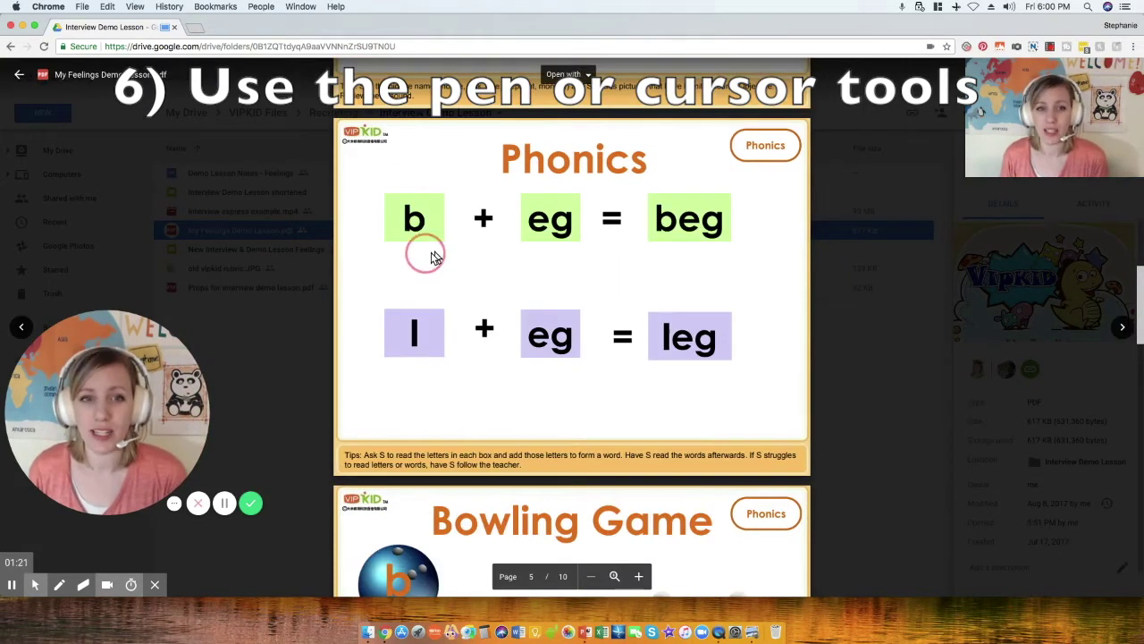
left_click(379, 255)
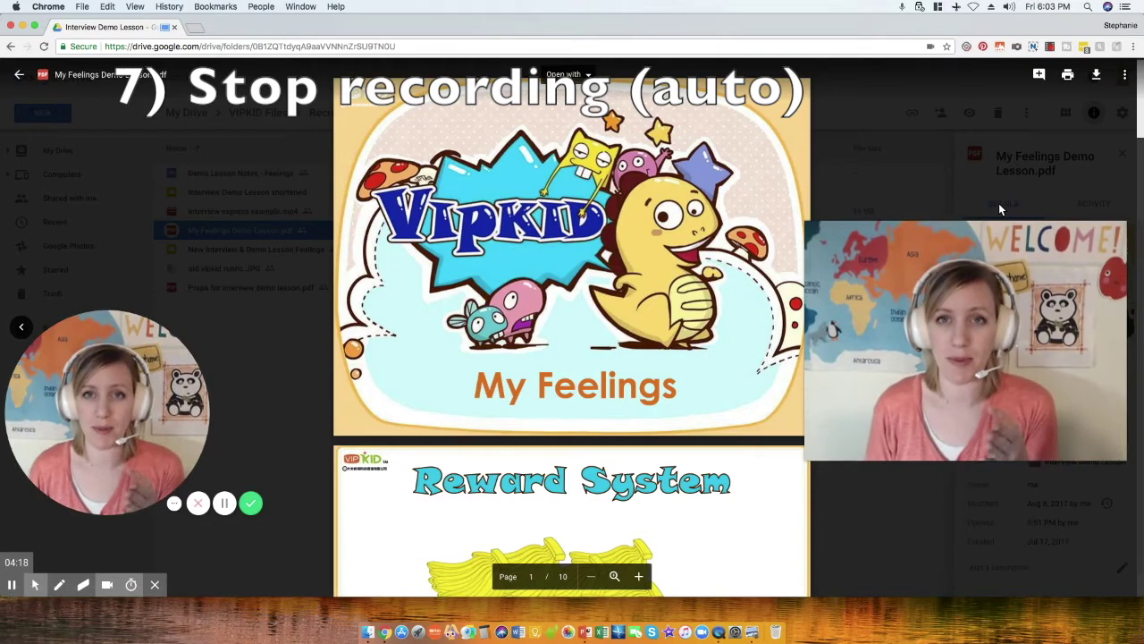
- Stop the recording from the Screencastify toolbar icon's controls
left_click(1051, 47)
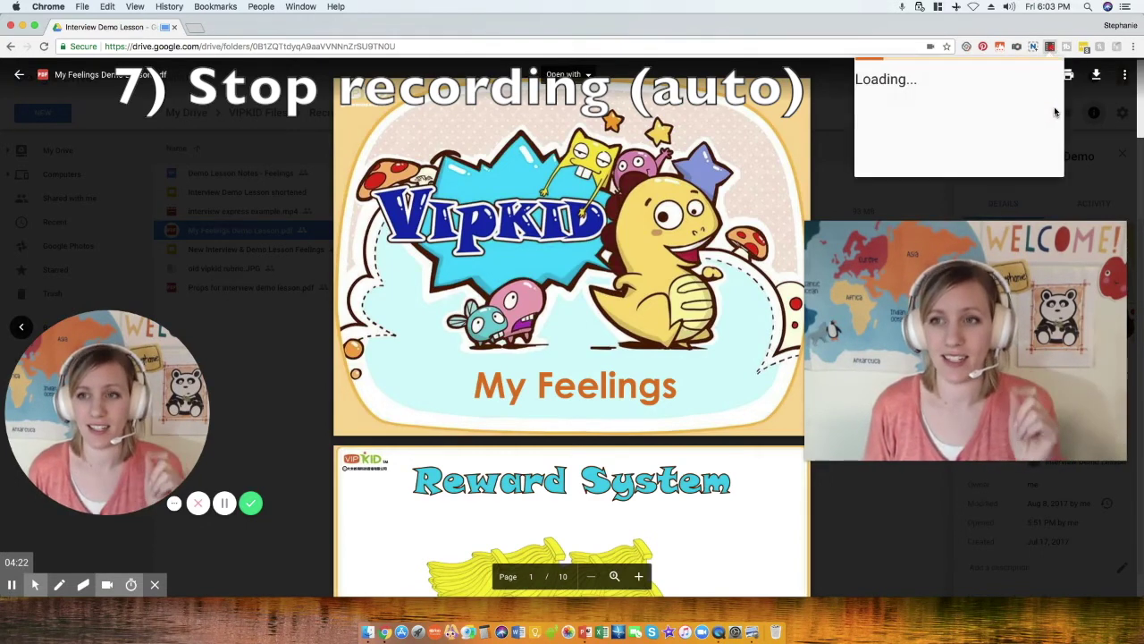
left_click(1028, 196)
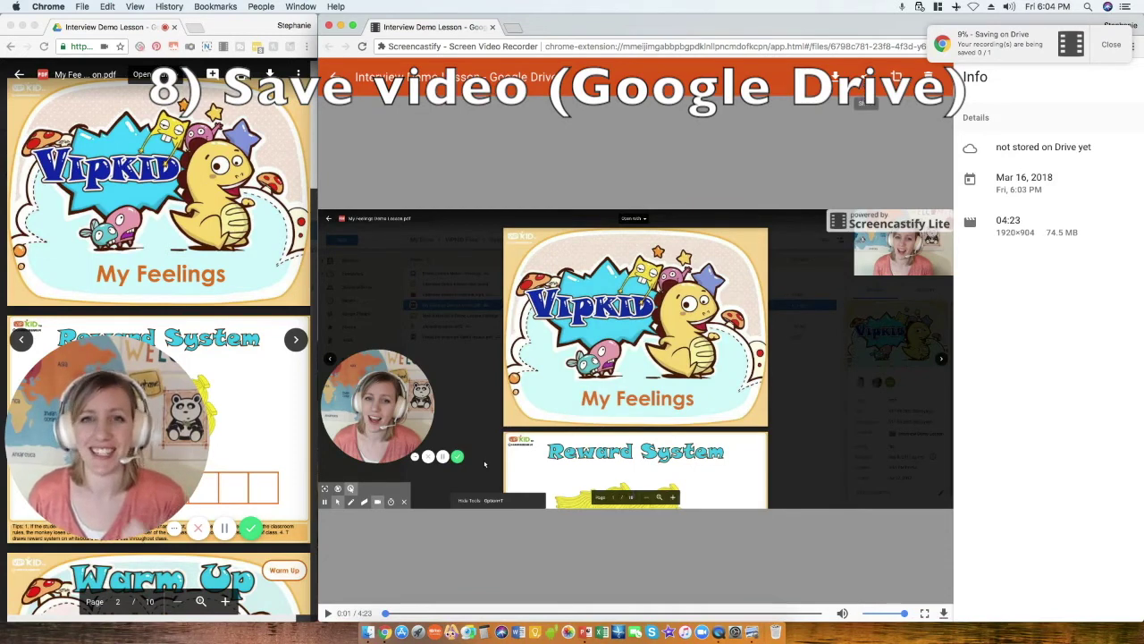
- Share the video to Google Drive as Unlisted, generate its link and copy it
left_click(867, 82)
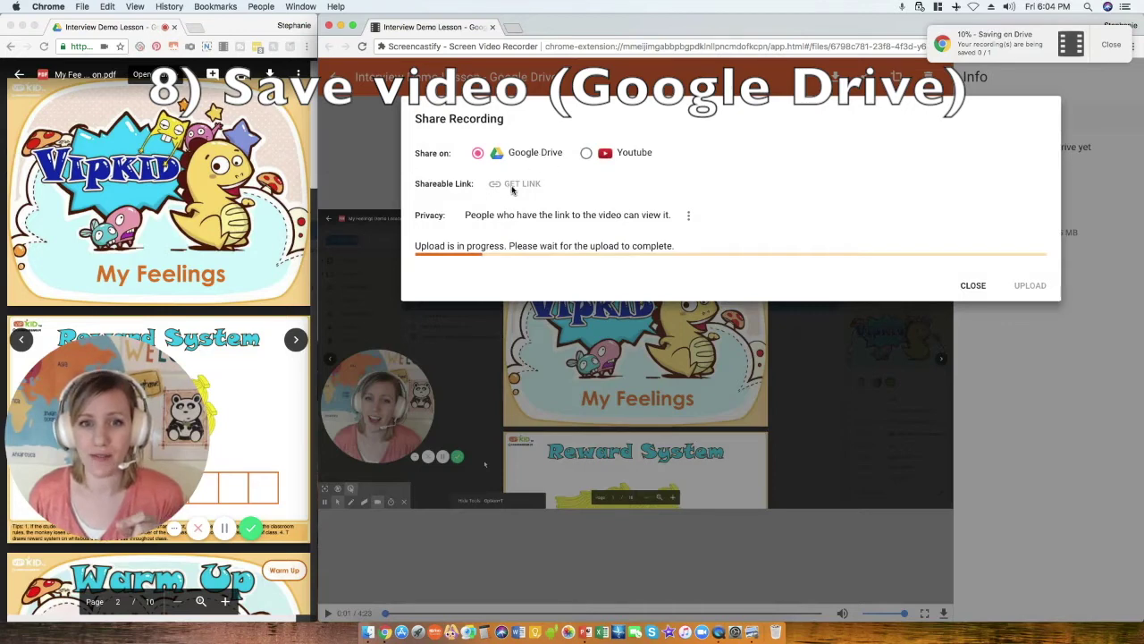
left_click(690, 215)
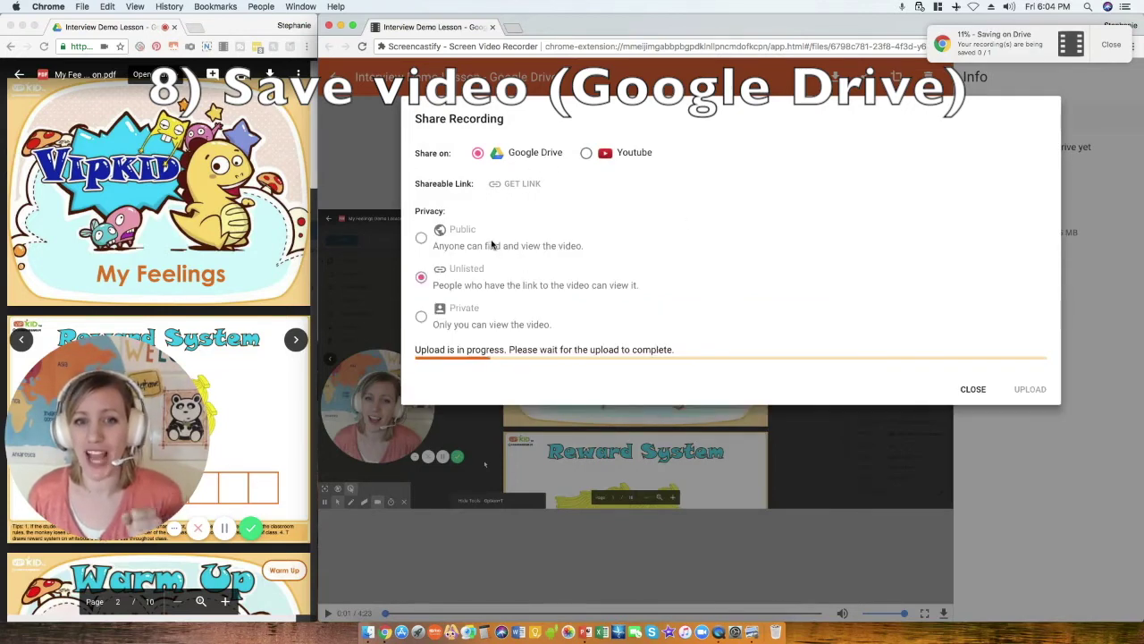
left_click(461, 286)
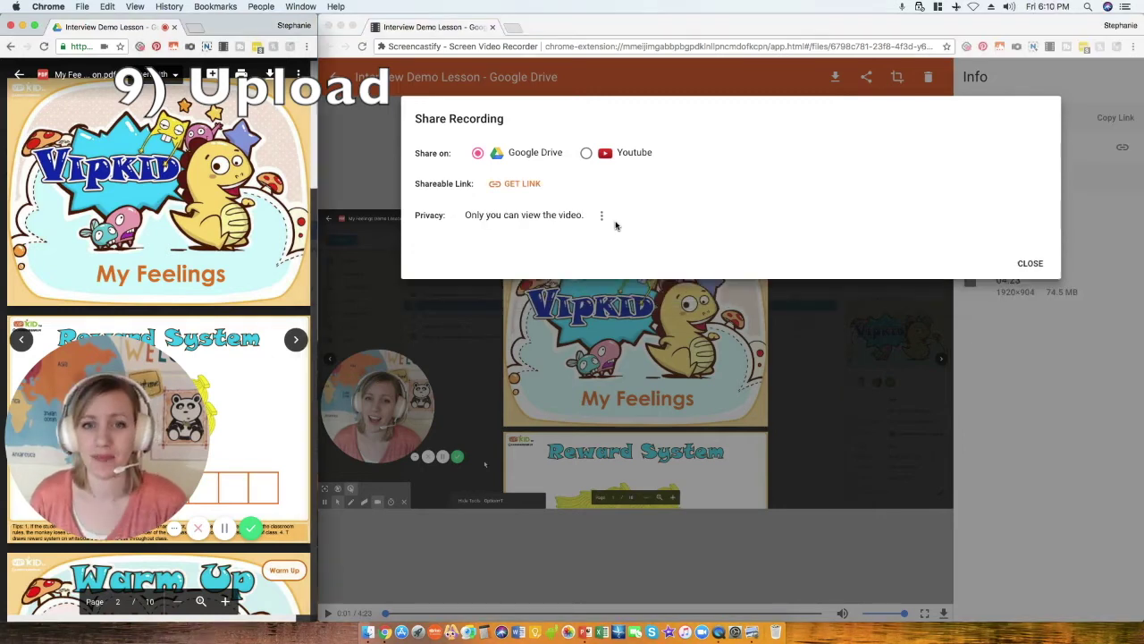
left_click(515, 185)
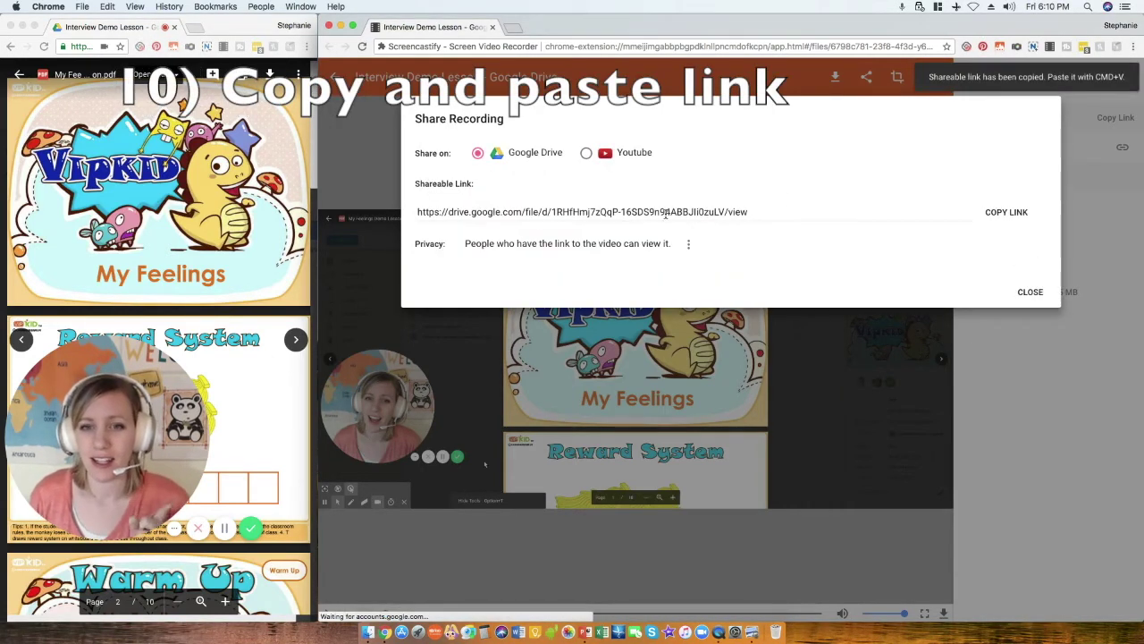
left_click(991, 213)
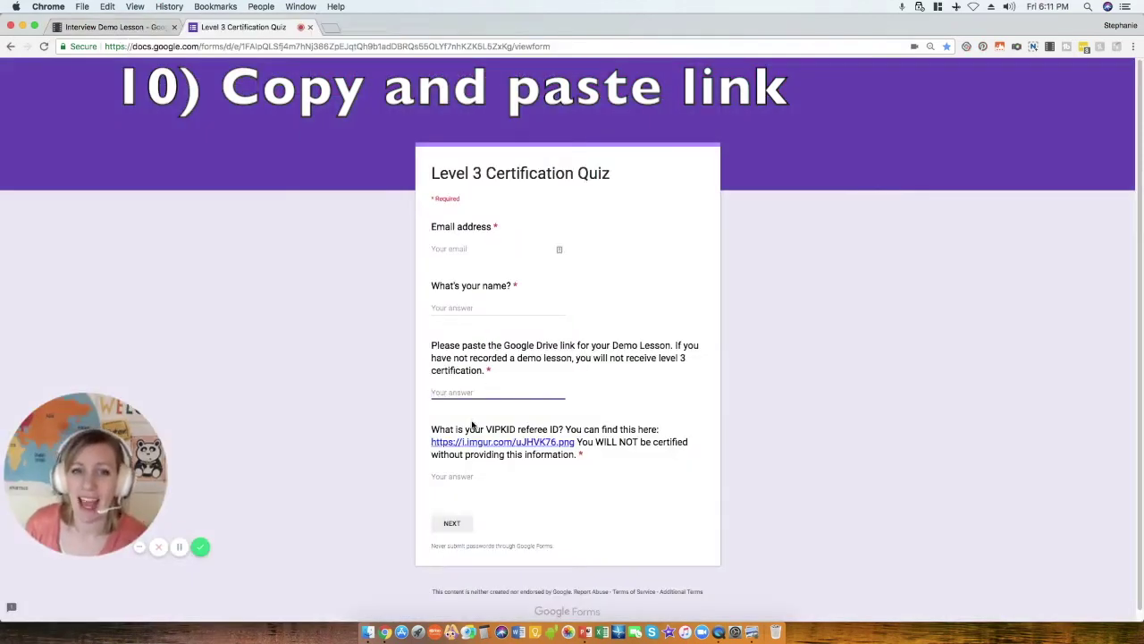
- Paste the copied Drive video link into the 'Please paste the Google Drive link' answer
right_click(466, 393)
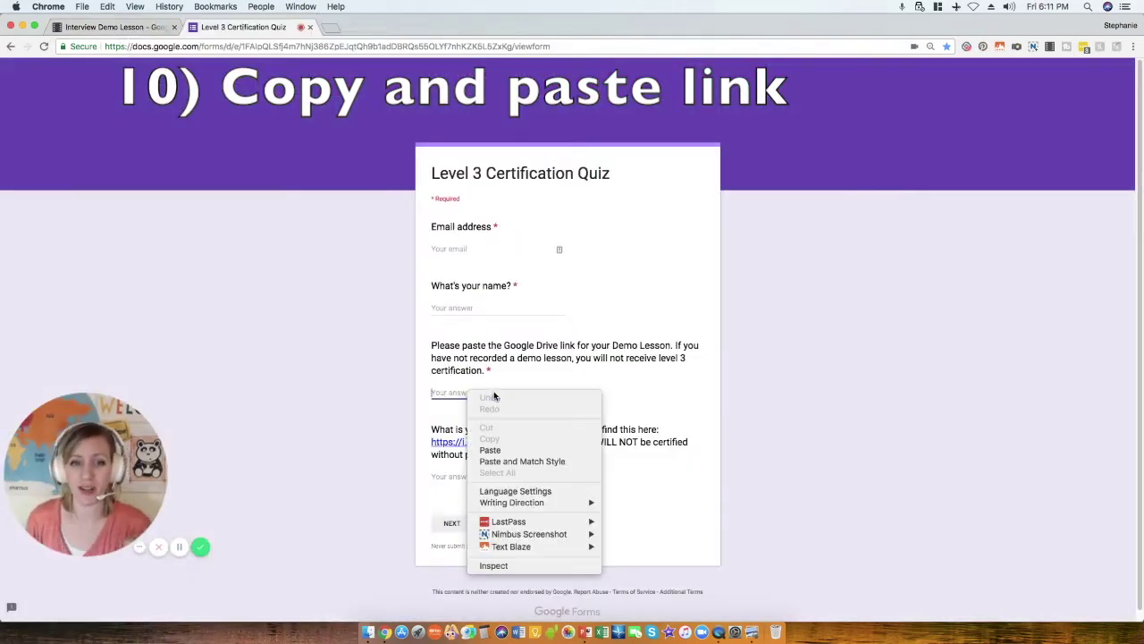
left_click(511, 450)
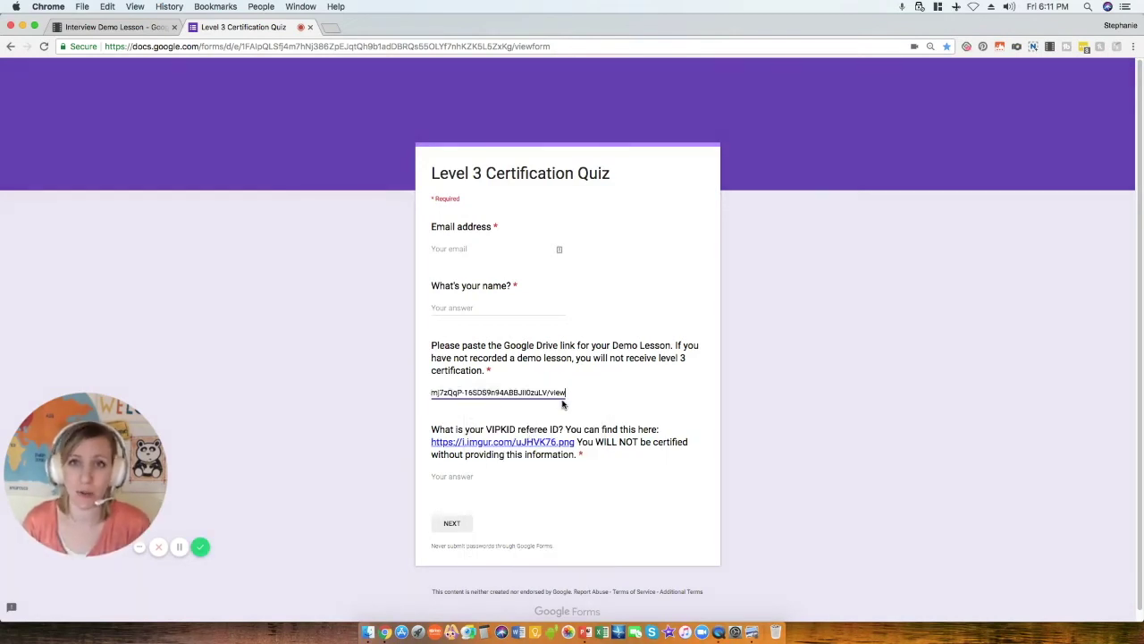